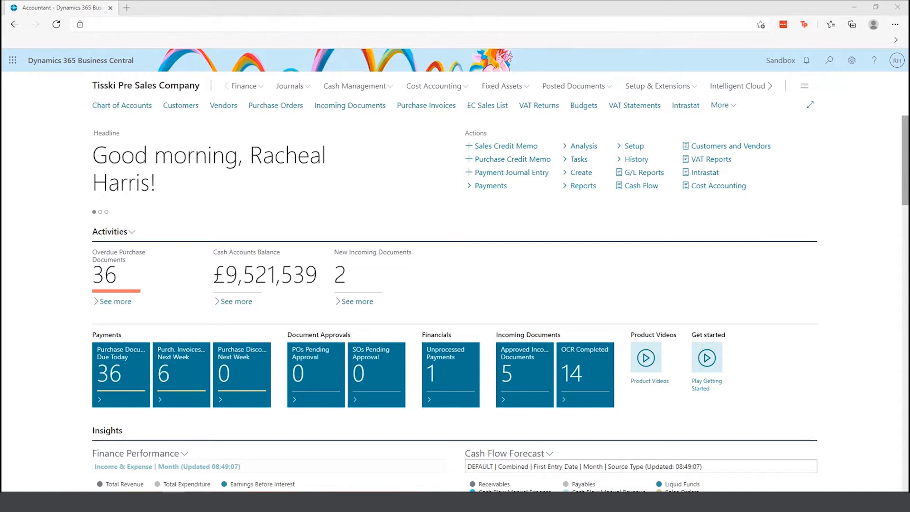
# Open the MS-PIAPW-01 Purchase Invoice Approval Workflow and select its approval-requested step's responses
pyautogui.click(725, 109)
pyautogui.click(644, 117)
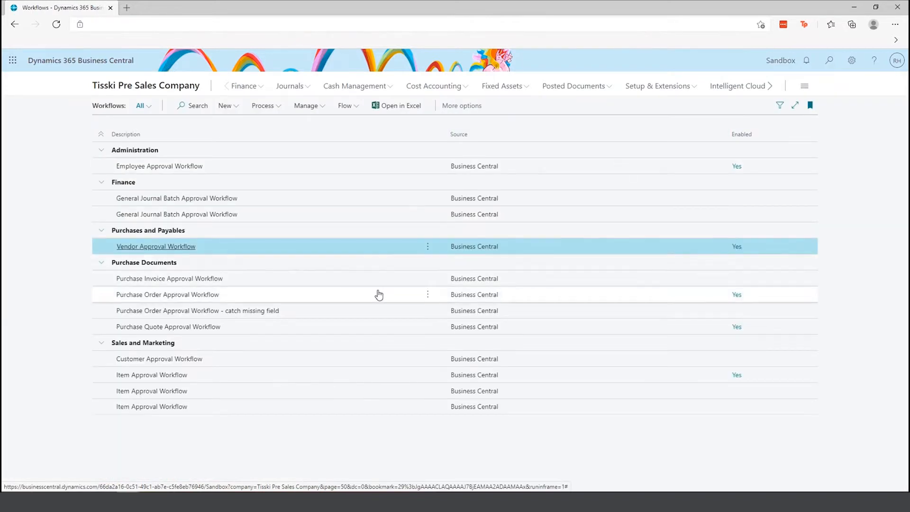
pyautogui.click(195, 280)
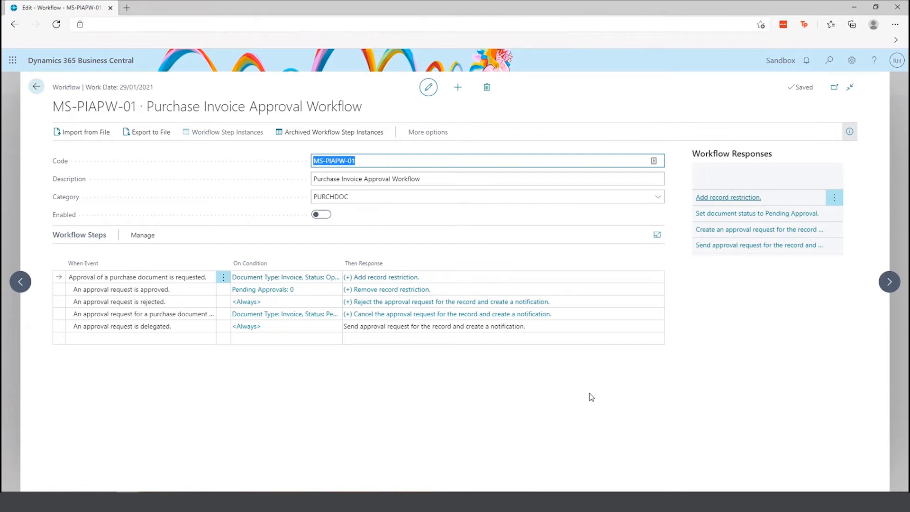
pyautogui.click(397, 279)
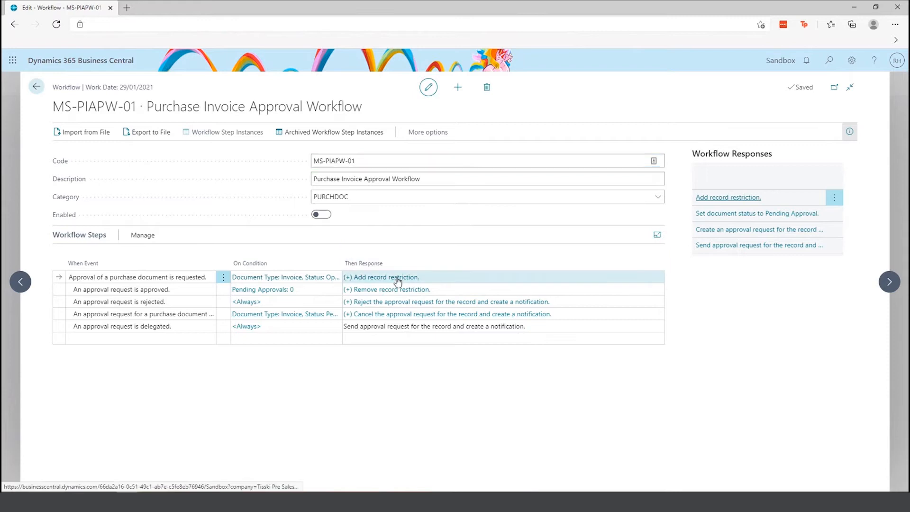
pyautogui.click(424, 276)
# Show the Create an approval request response options and review the Approver Limit Type choices
pyautogui.click(427, 182)
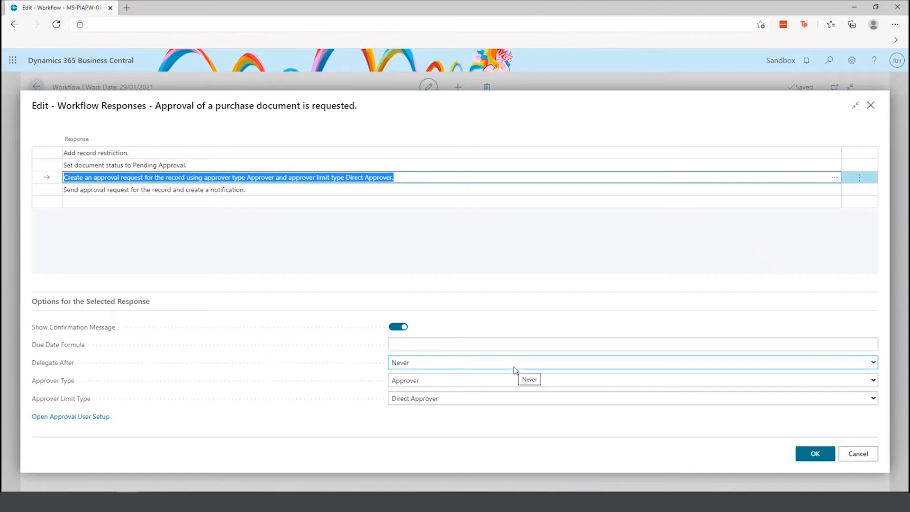
pyautogui.click(509, 402)
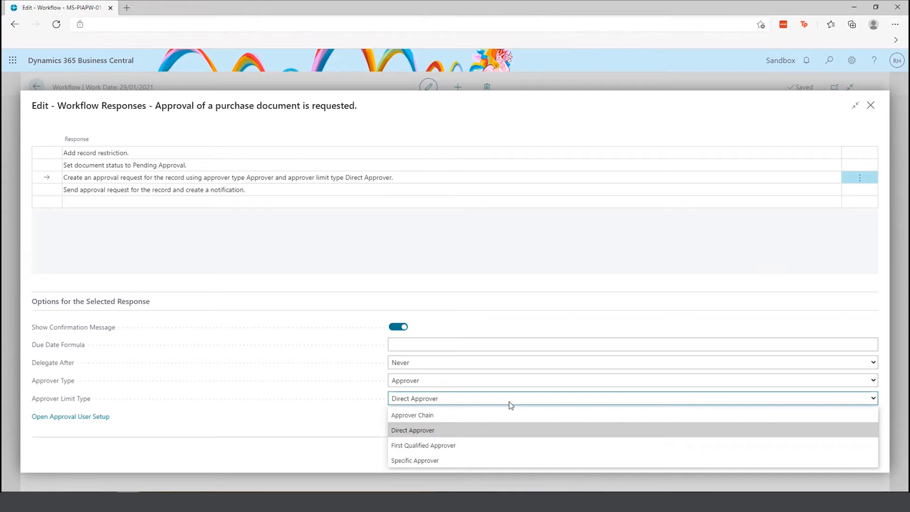
pyautogui.click(870, 105)
# Search 'approval user set' and open Approval User Setup to view approvers and purchase limits
pyautogui.click(870, 105)
pyautogui.click(829, 69)
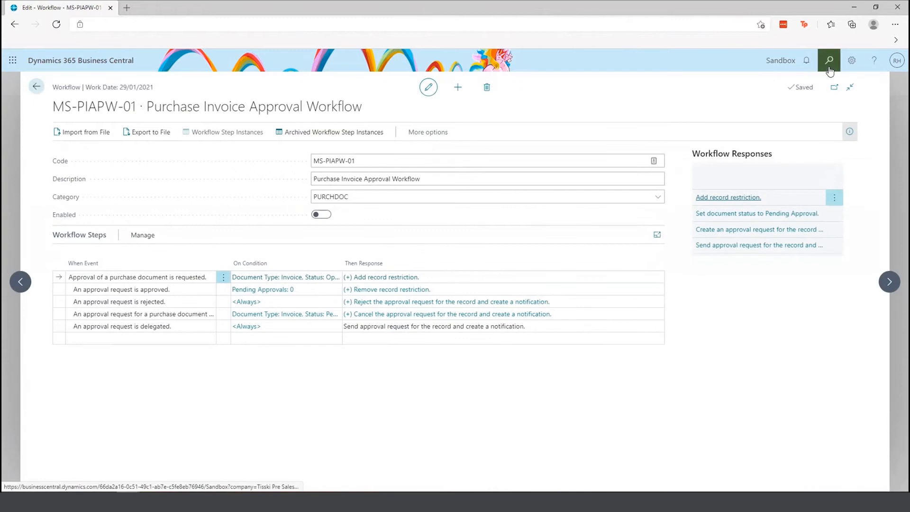
pyautogui.write('app')
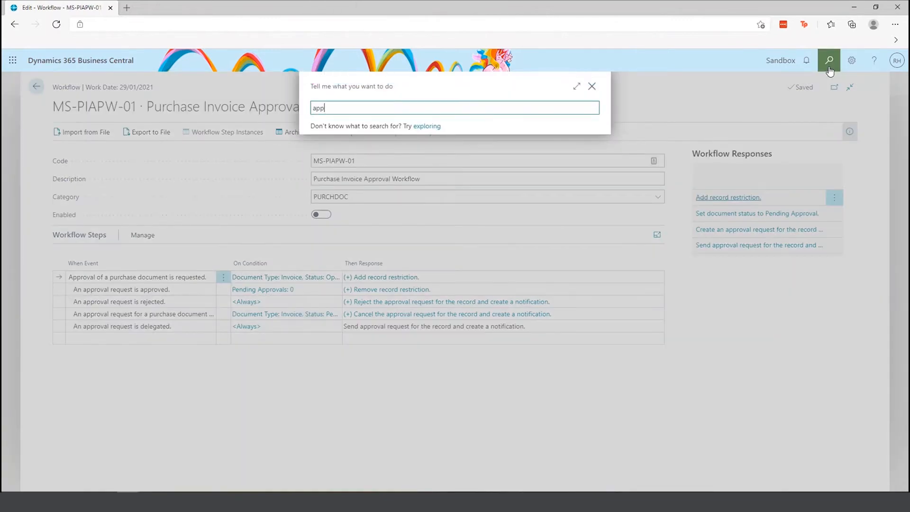
pyautogui.write('roval user set')
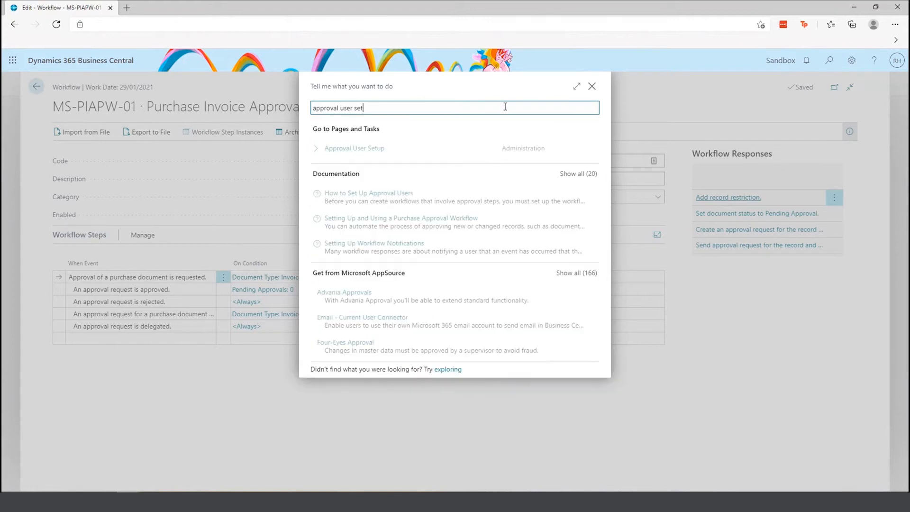
pyautogui.click(363, 144)
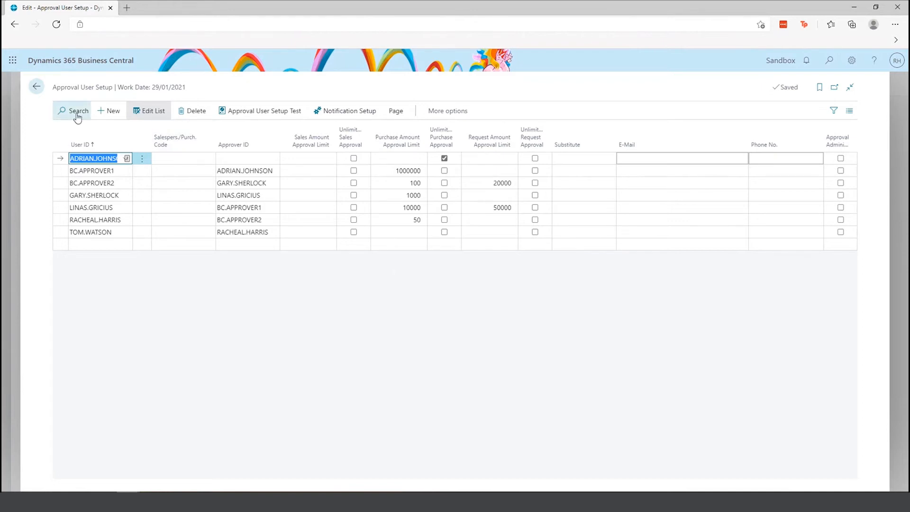
# Find Workflow User Groups via search and review the TESTING group's members
pyautogui.click(36, 88)
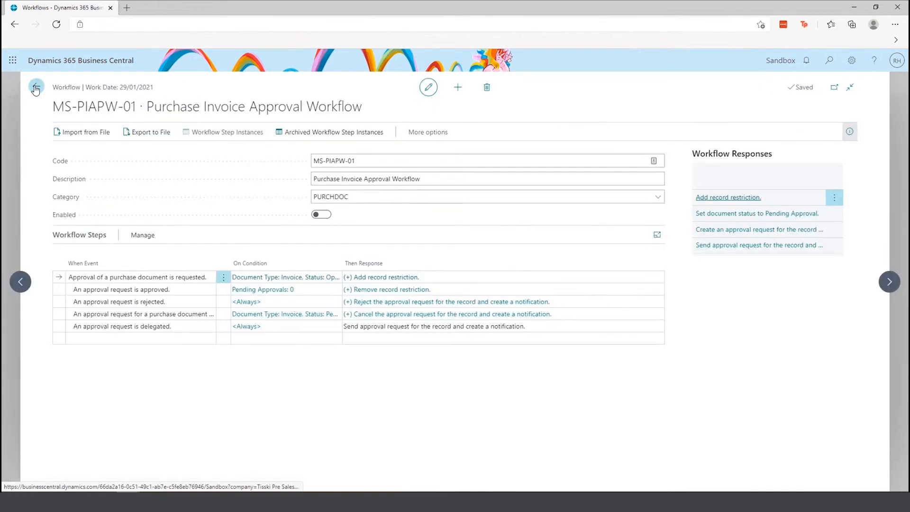
pyautogui.click(829, 60)
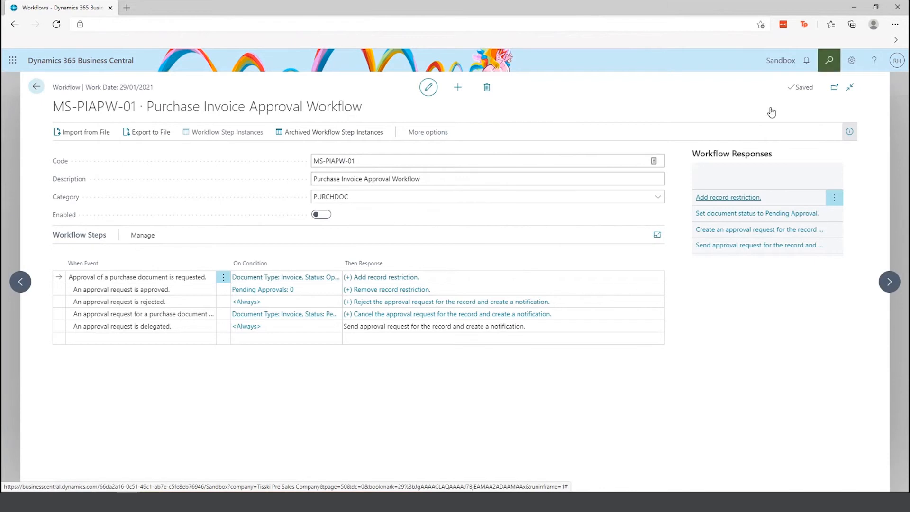
pyautogui.write('workflo')
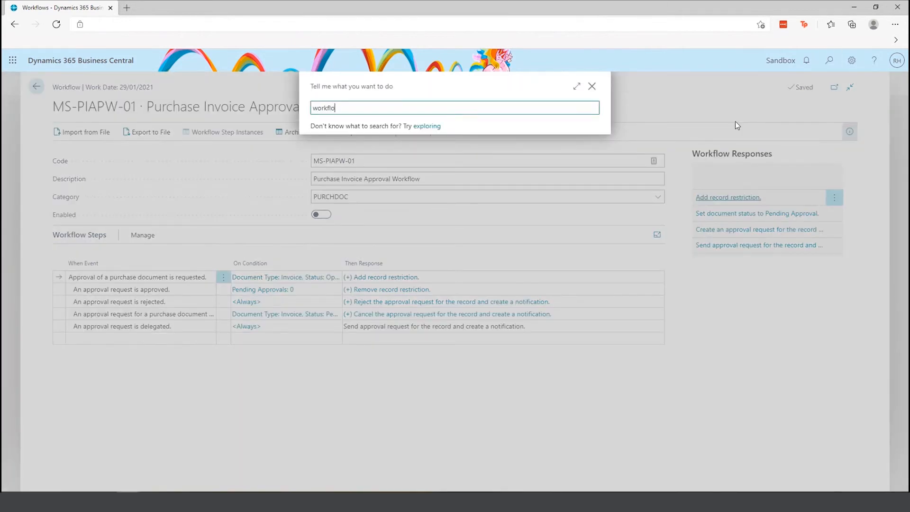
pyautogui.write('w user groups')
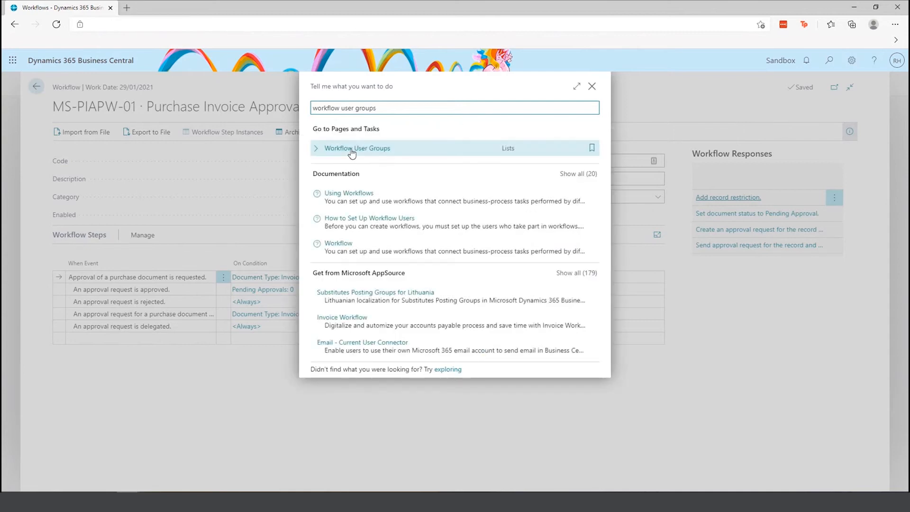
pyautogui.click(351, 149)
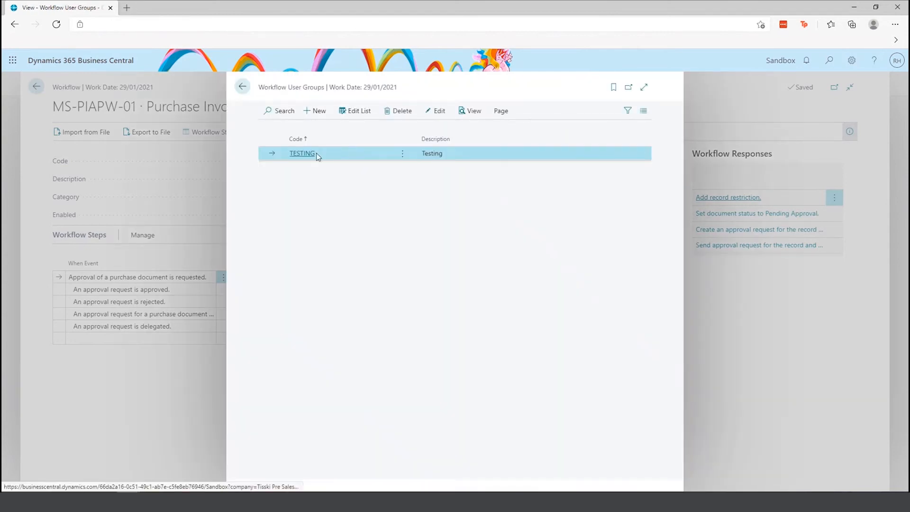
pyautogui.click(303, 153)
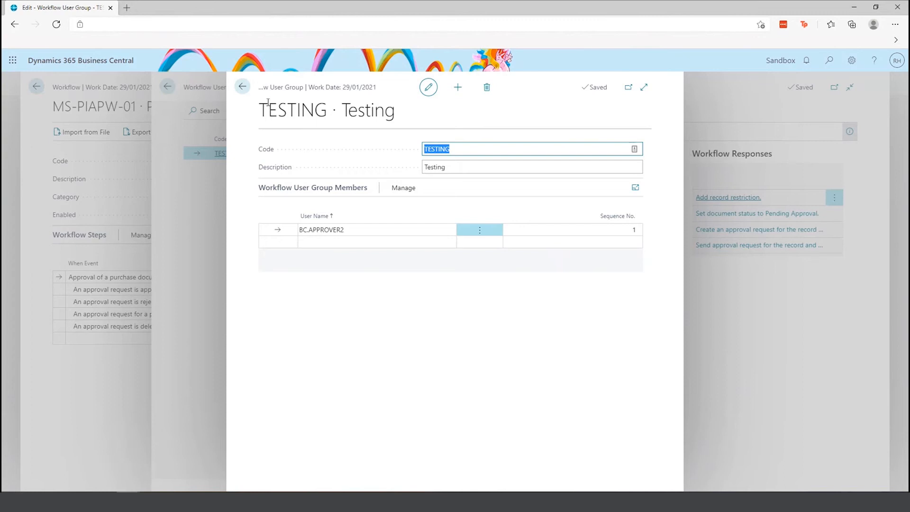
pyautogui.click(241, 90)
# Search Tell Me for 'Purchase order'
pyautogui.click(242, 86)
pyautogui.click(828, 60)
pyautogui.write('Purchase order')
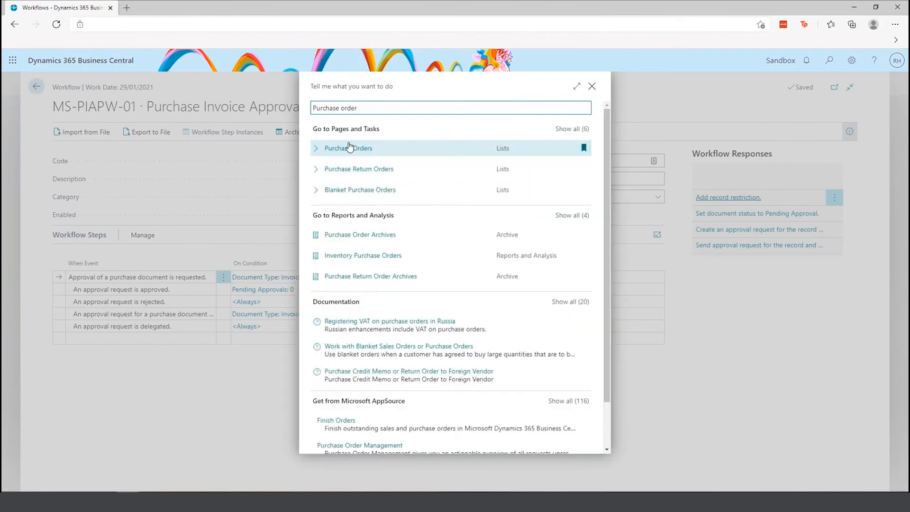
# Open purchase order 106001, send its approval request, and confirm it
pyautogui.click(337, 149)
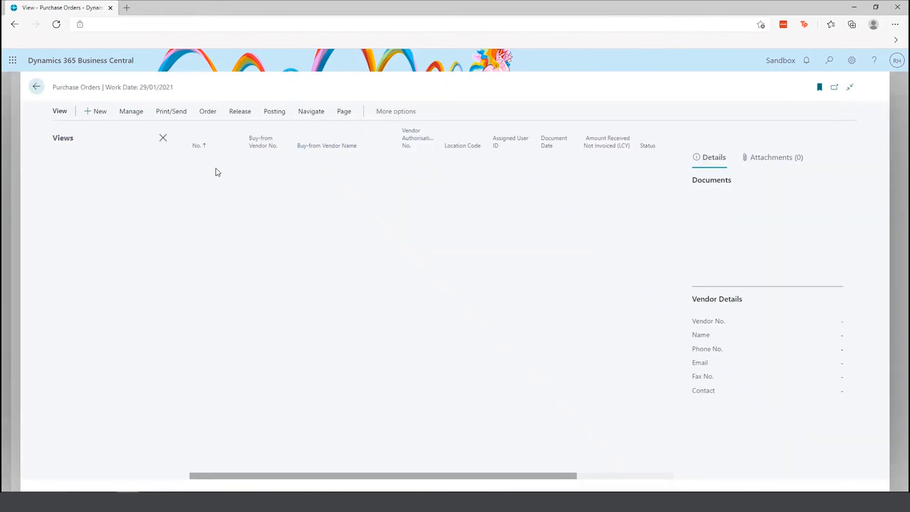
pyautogui.click(209, 161)
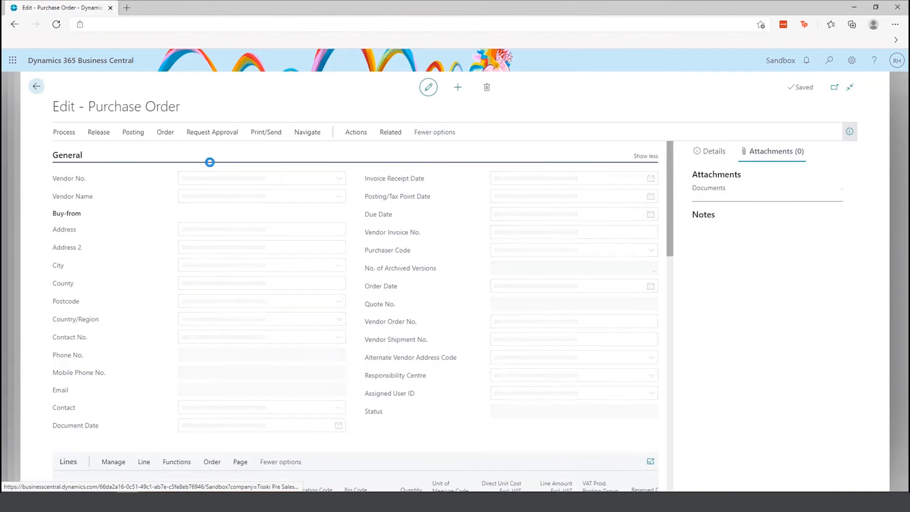
pyautogui.click(214, 135)
pyautogui.click(140, 152)
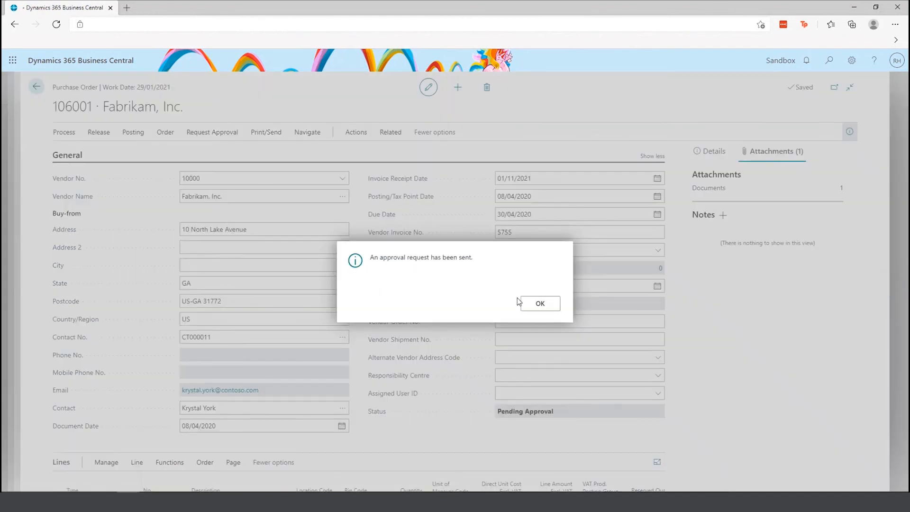
pyautogui.click(537, 304)
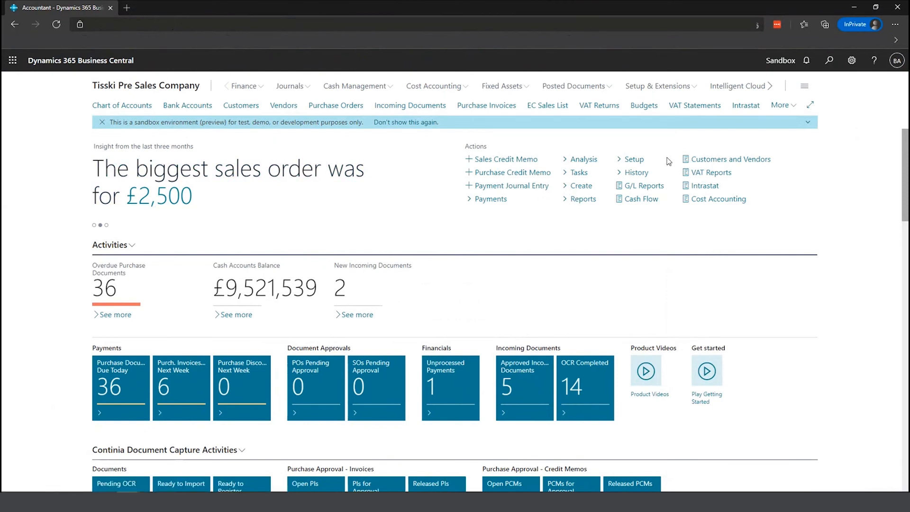
# From Requests to Approve, open the record for purchase order 106001
pyautogui.click(778, 106)
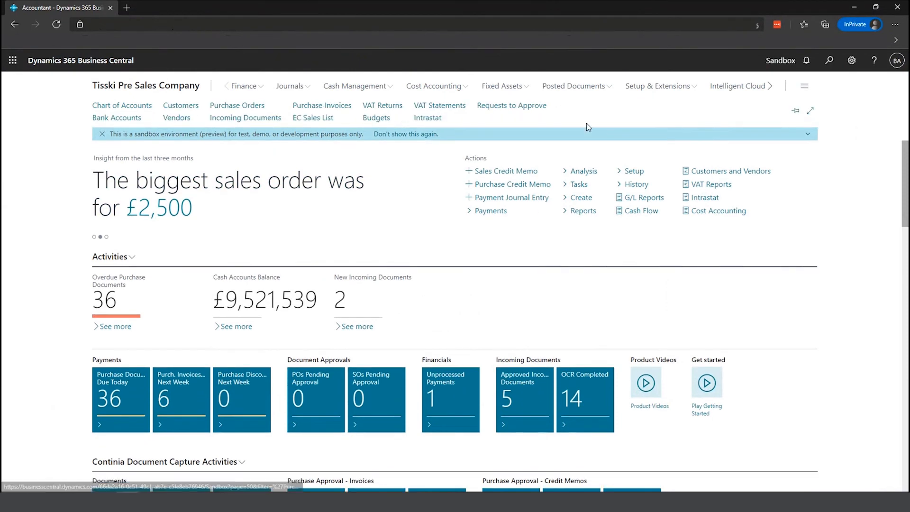
pyautogui.click(497, 113)
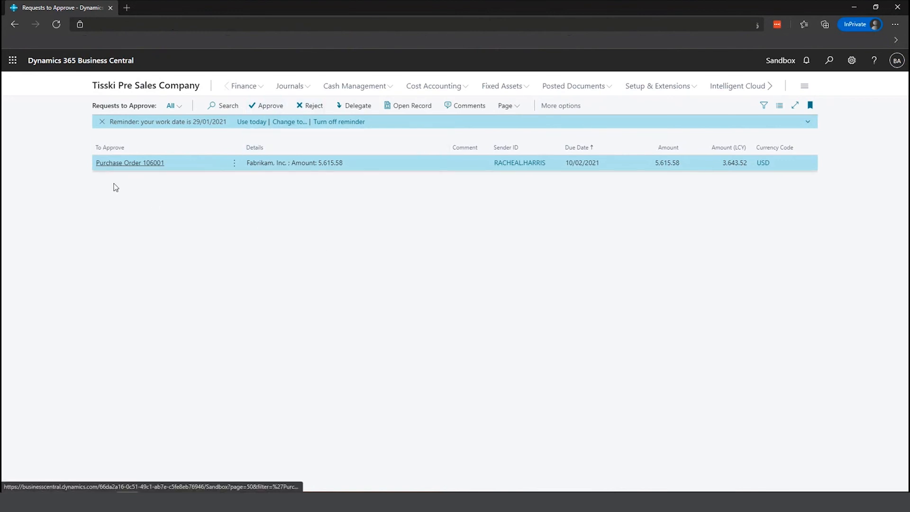
pyautogui.click(401, 107)
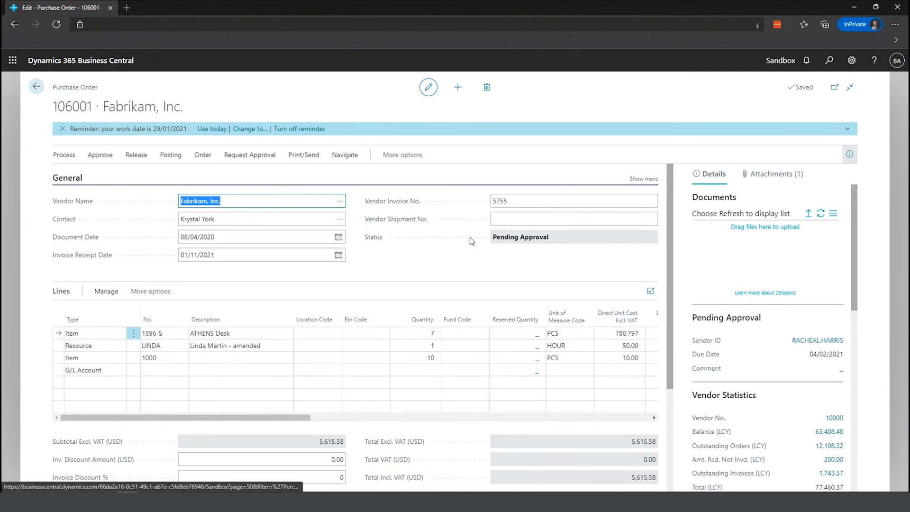
# View order 106001's attachments, then approve the purchase order
pyautogui.click(794, 173)
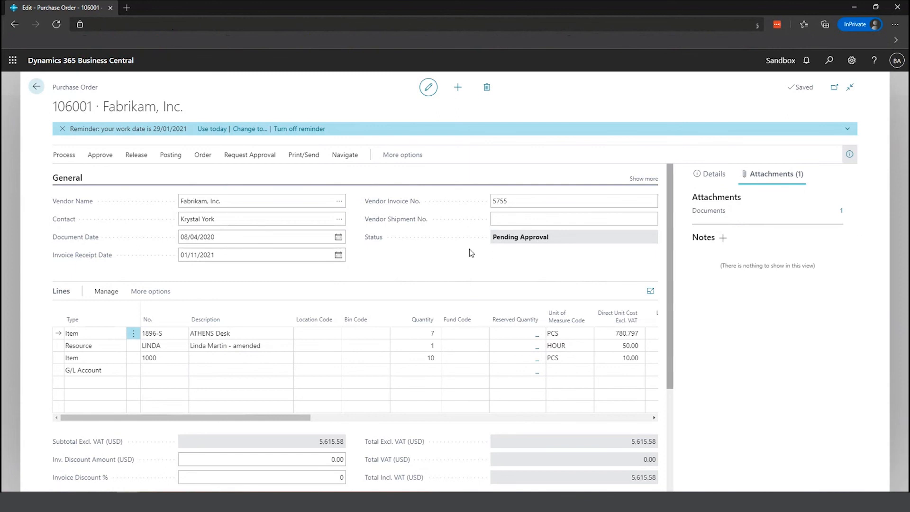
pyautogui.click(100, 155)
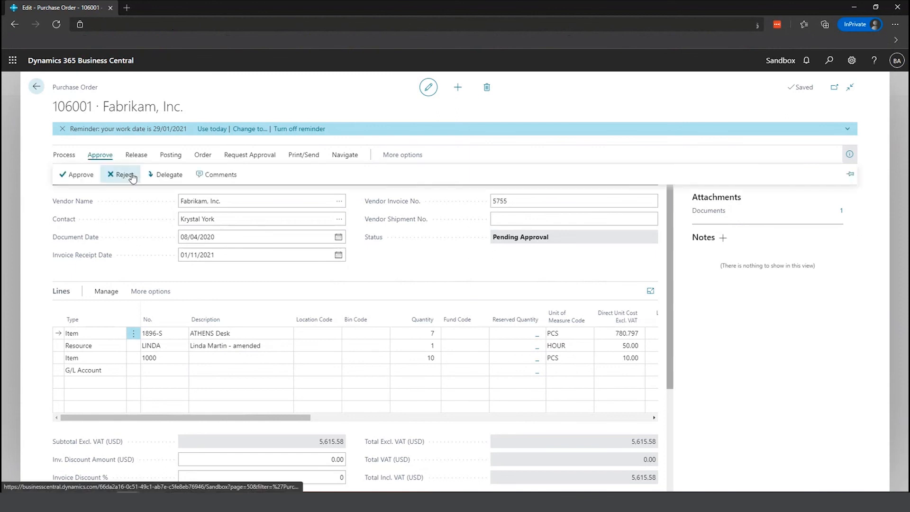
pyautogui.click(81, 175)
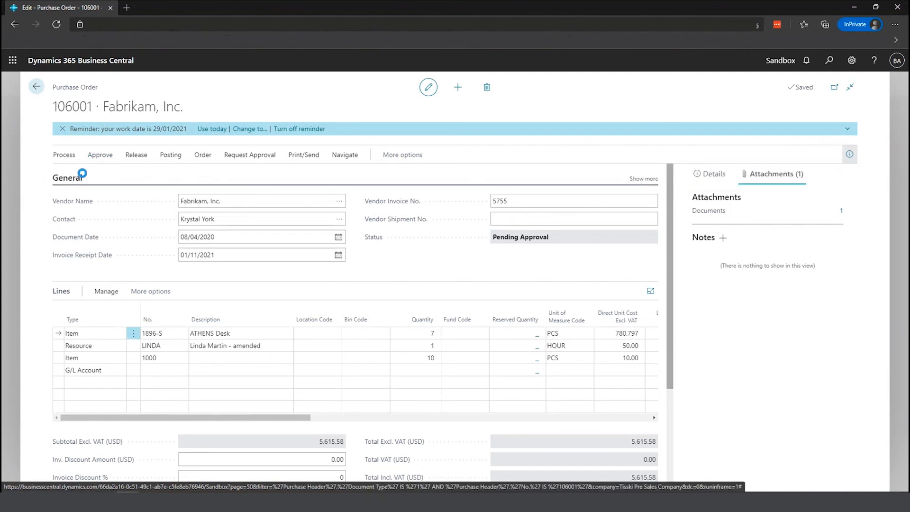